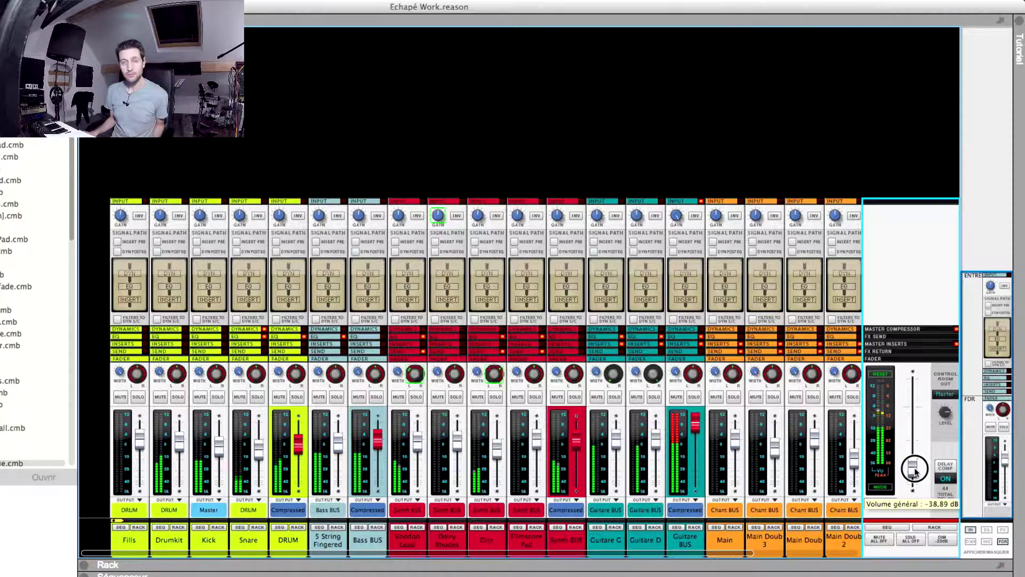
Lower the Guitare BUS fader, reset its input gain to 0 dB, and raise the master fader to compensate.
left_click_drag(915, 470, 918, 469)
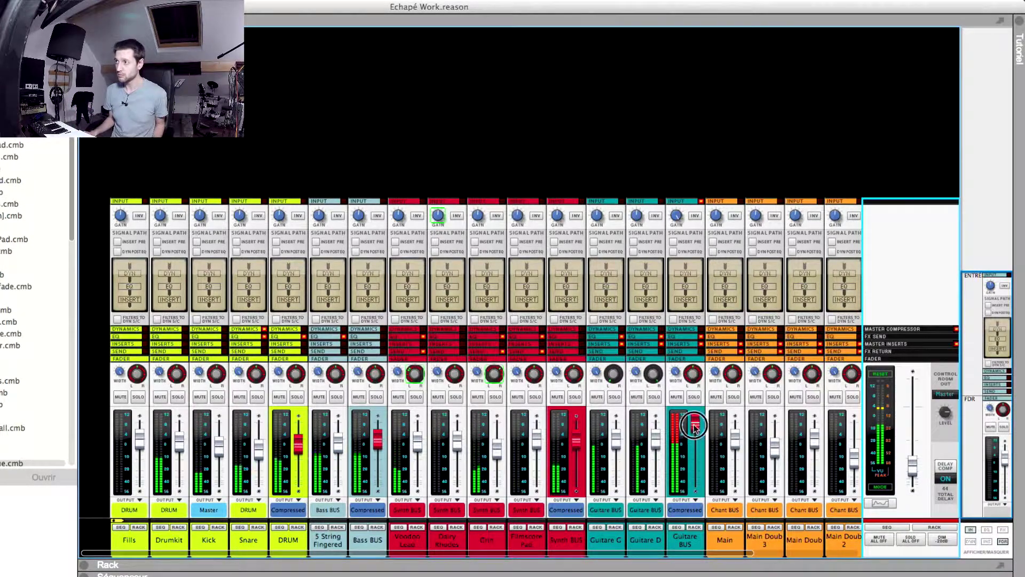
left_click_drag(694, 426, 697, 438)
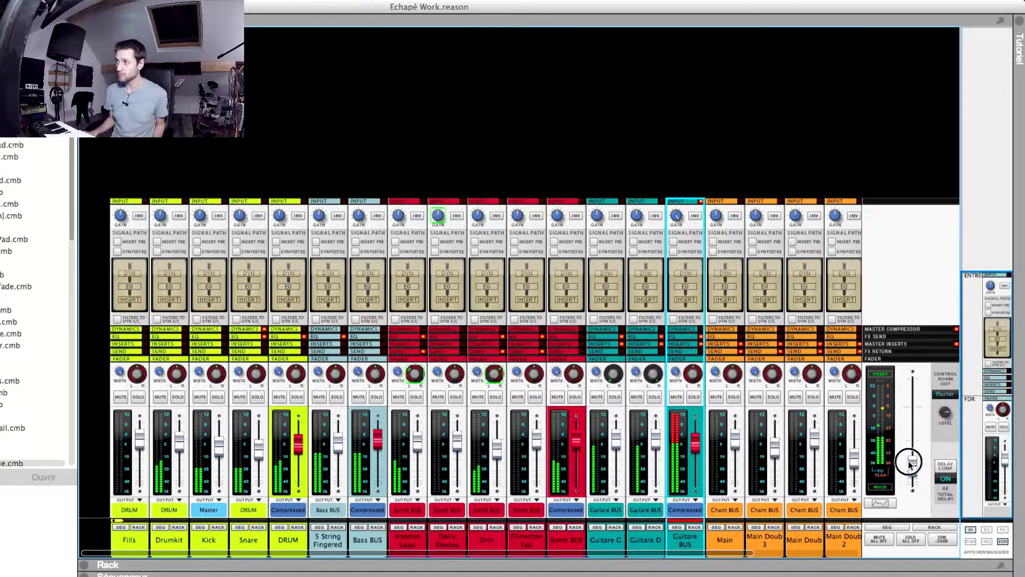
left_click_drag(912, 465, 913, 445)
left_click_drag(695, 441, 698, 461)
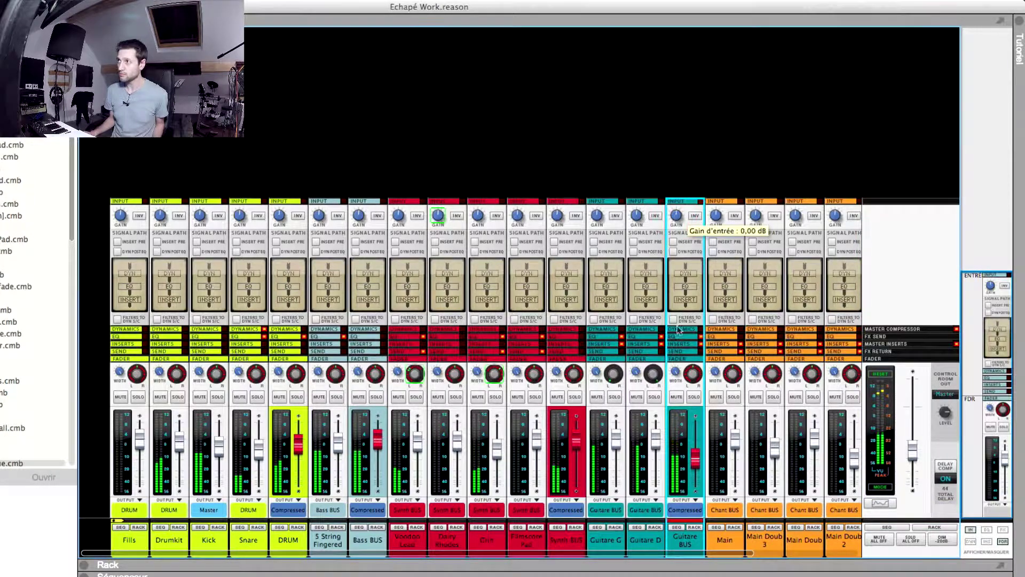
left_click_drag(913, 451, 917, 442)
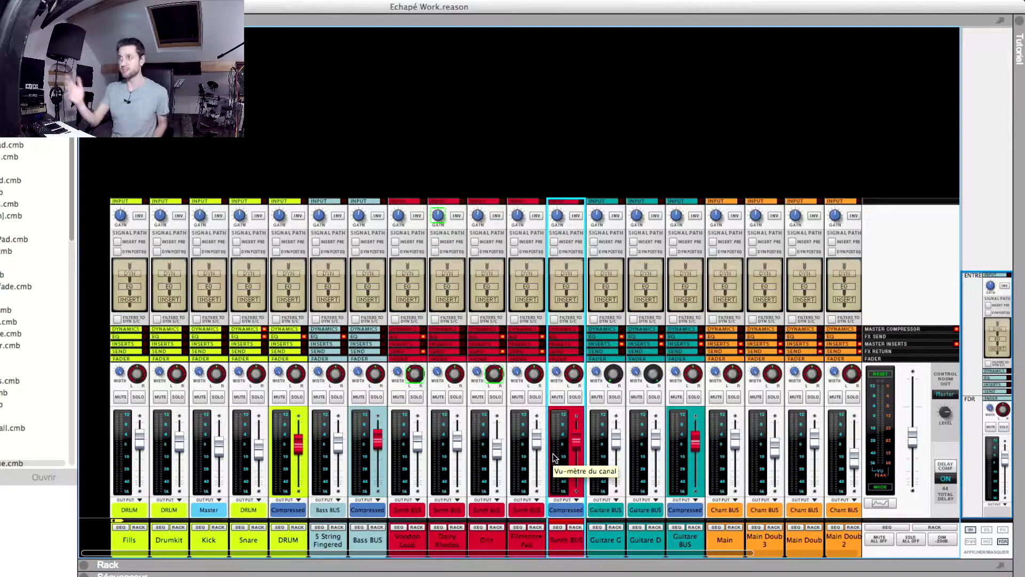
Reset all mixer channel level faders to 0 dB.
key("space")
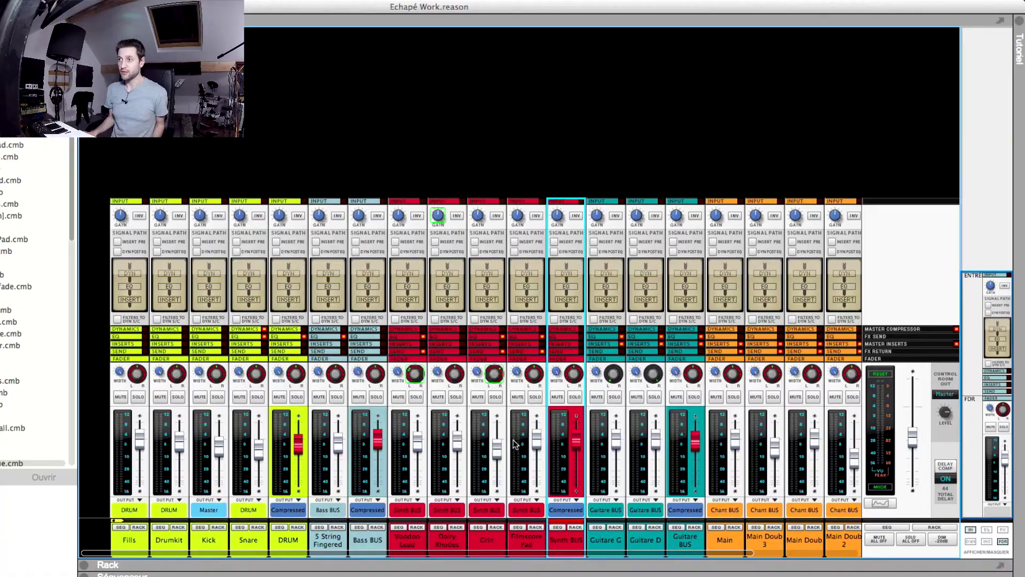
left_click(498, 419)
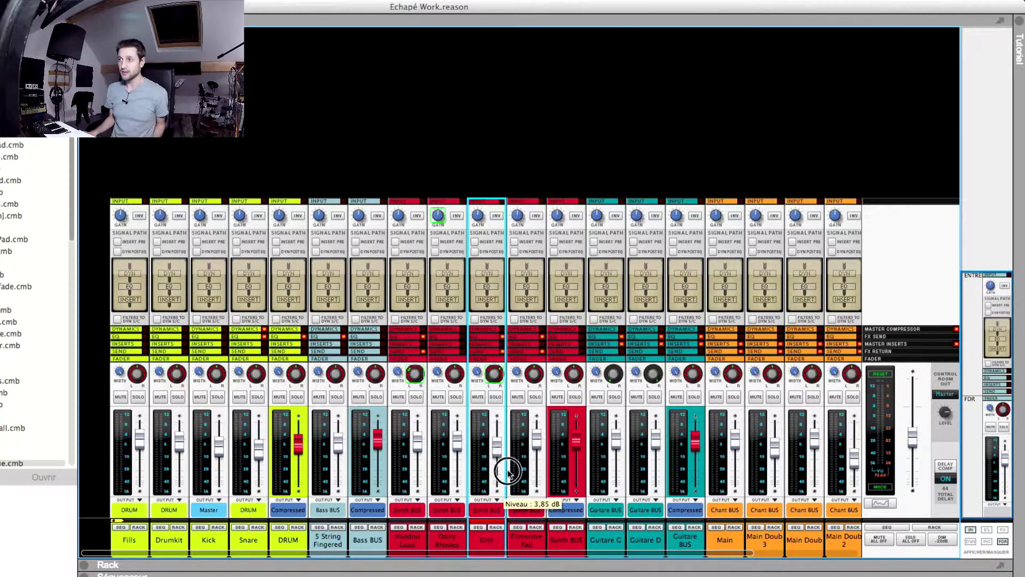
left_click(878, 362)
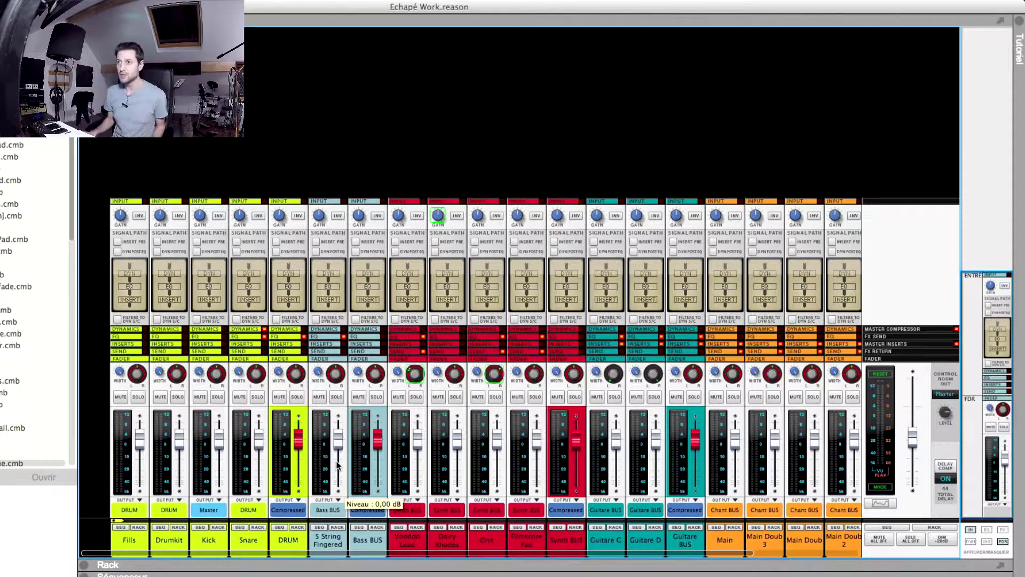
Play the song, audition the Drumkit channel in solo, and lower the Kick channel's input gain while Kick is soloed.
key("space")
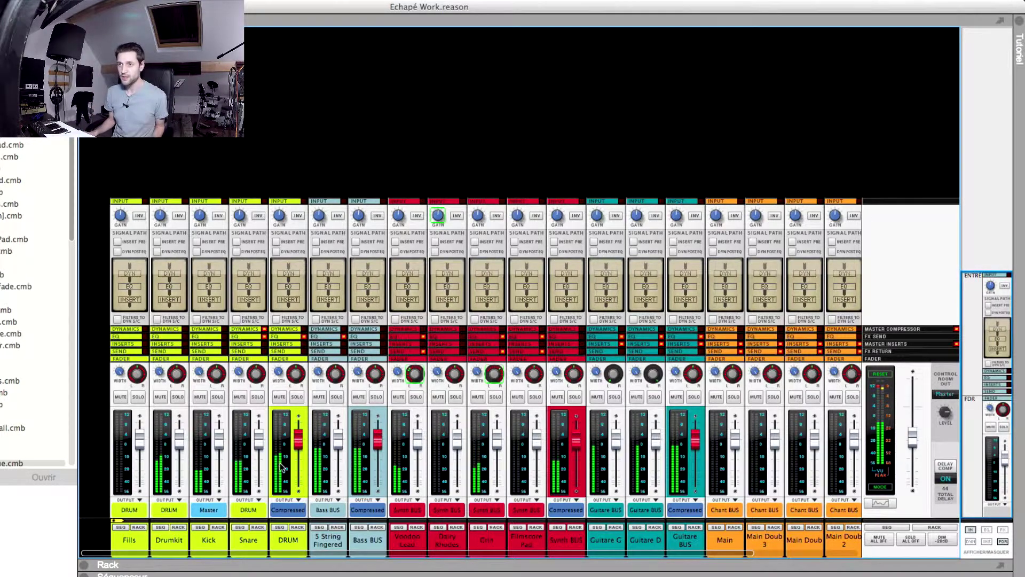
left_click(179, 397)
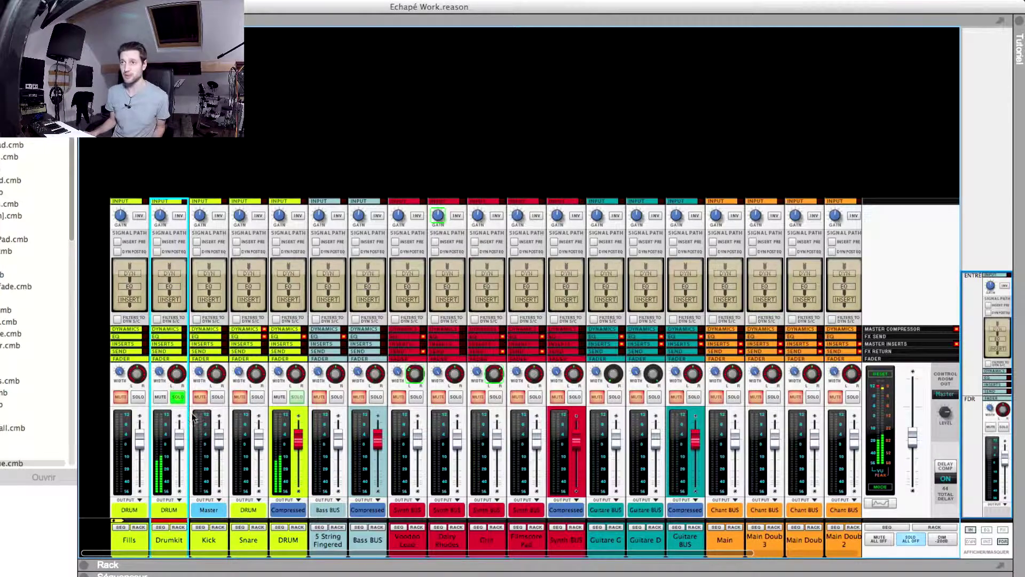
left_click(178, 398)
left_click(217, 397)
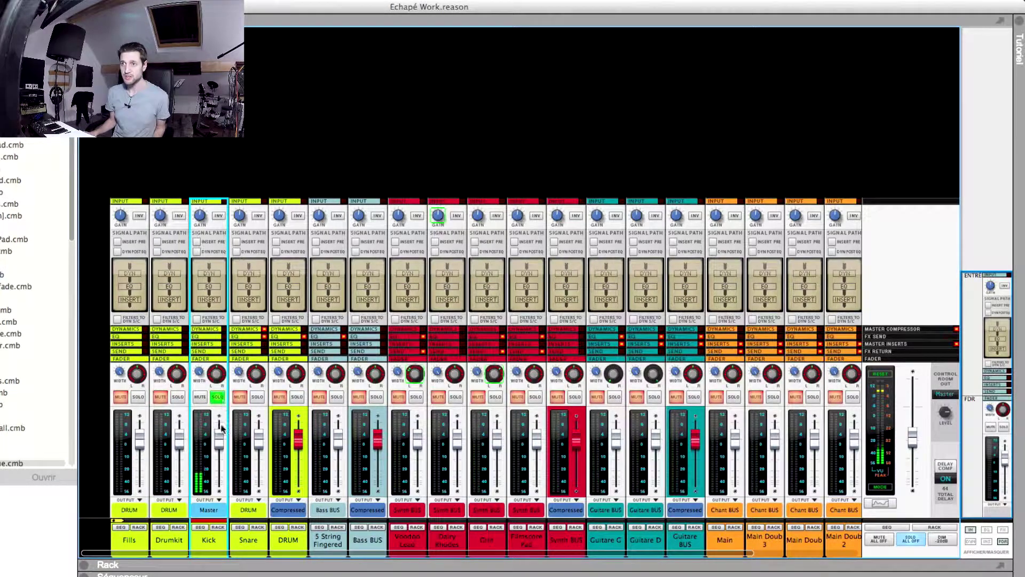
left_click_drag(199, 216, 205, 233)
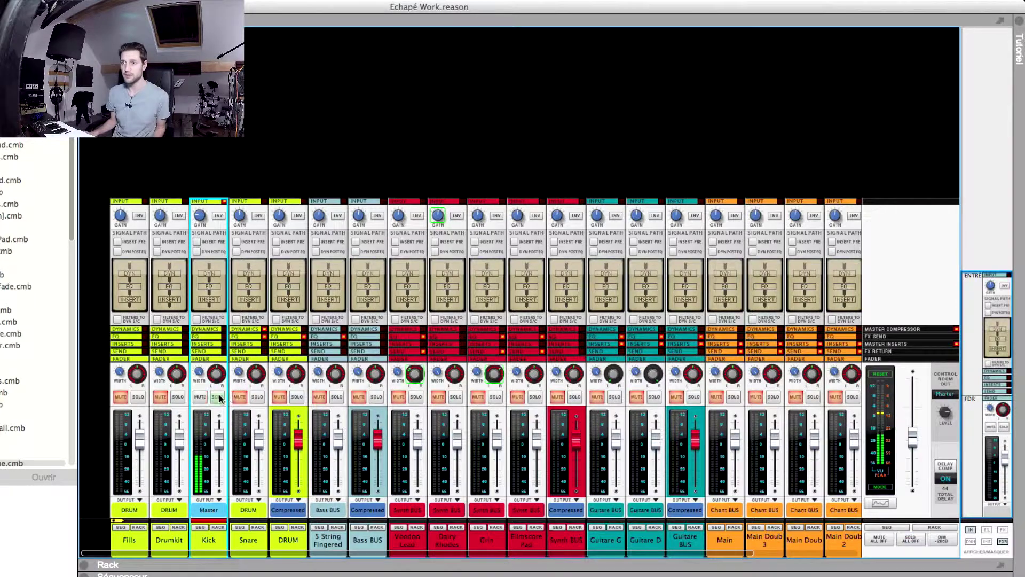
Solo the Snare channel and the DRUM bus in turn to check their meter levels.
left_click(256, 397)
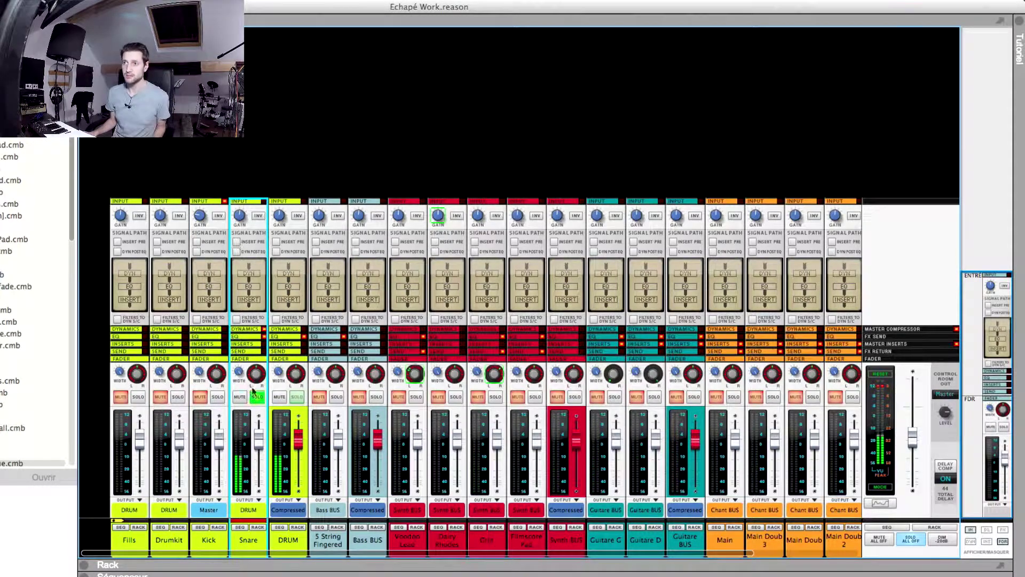
left_click(297, 397)
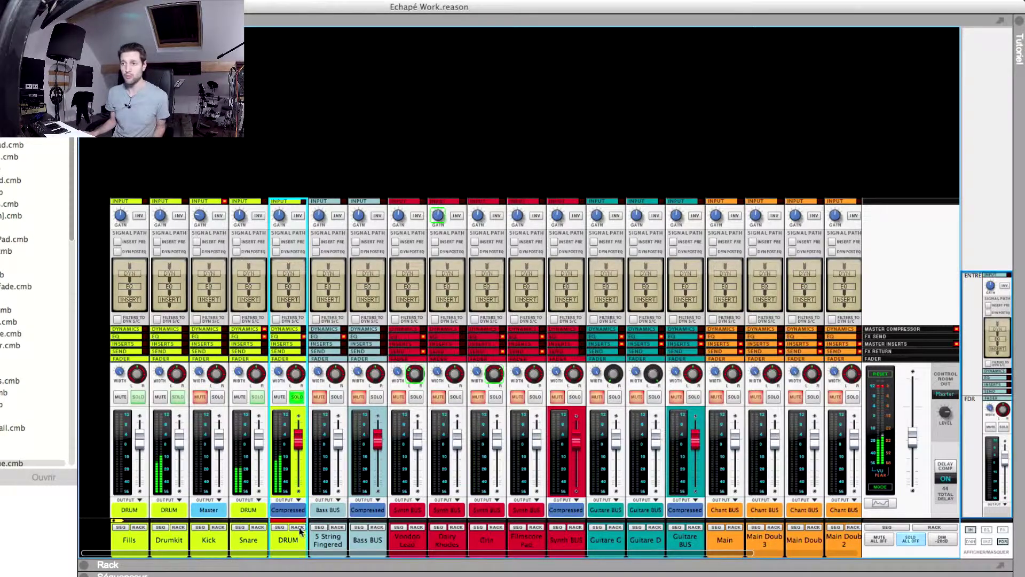
left_click(220, 540)
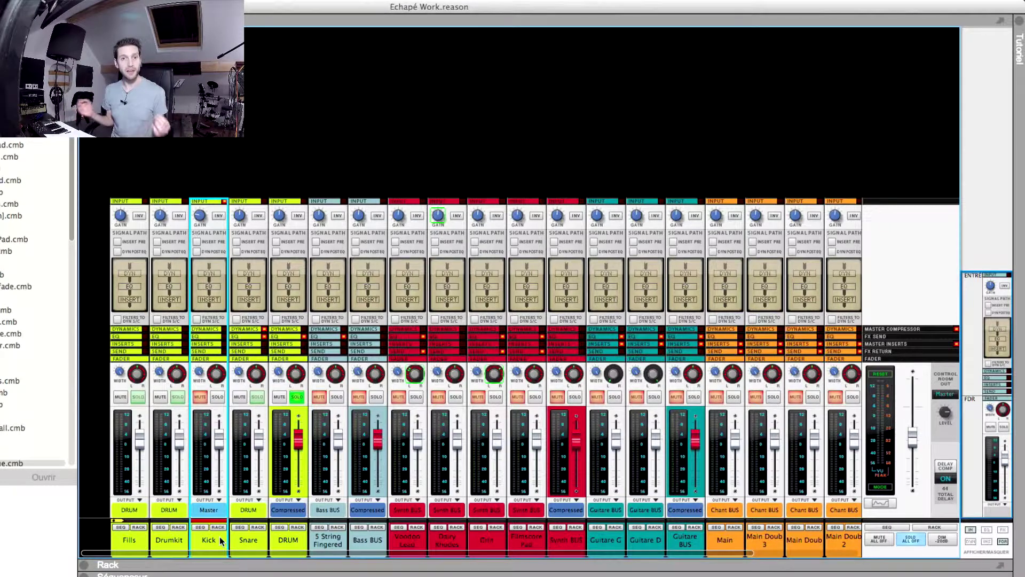
Solo the 5 String Fingered channel, lower its input gain to about -6.86 dB, and check the Bass BUS in solo.
left_click(336, 396)
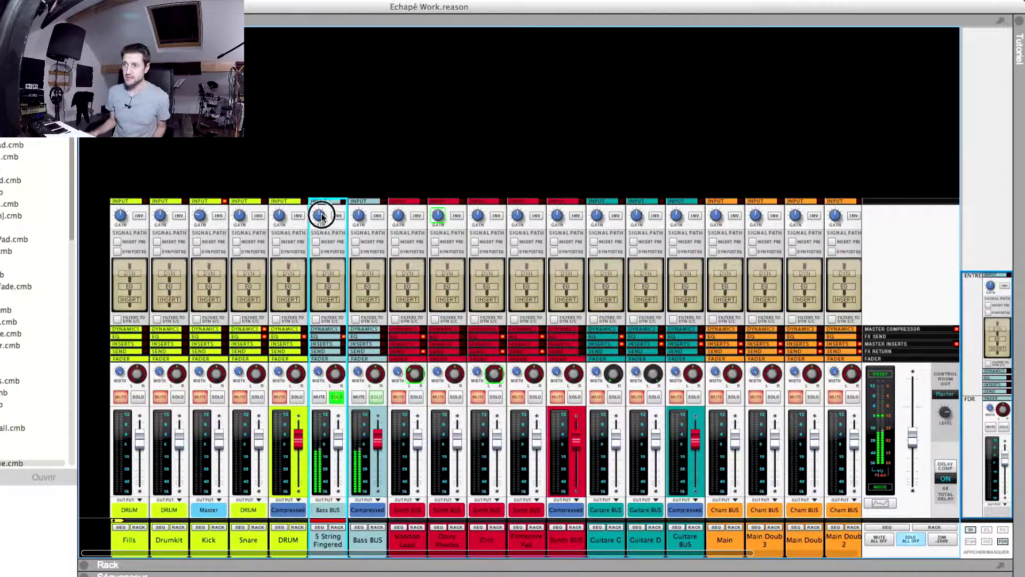
left_click_drag(321, 217, 324, 223)
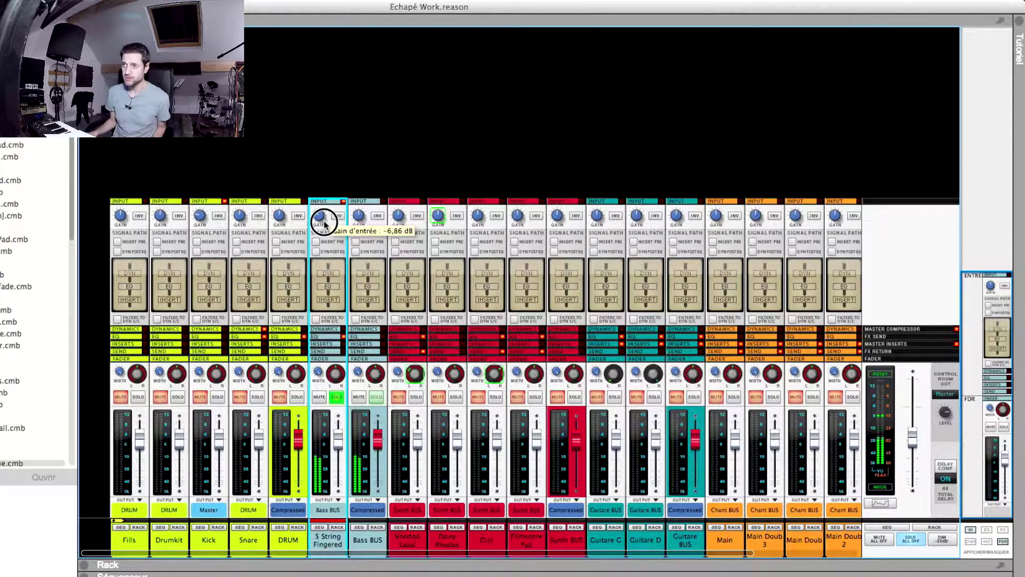
left_click(377, 398)
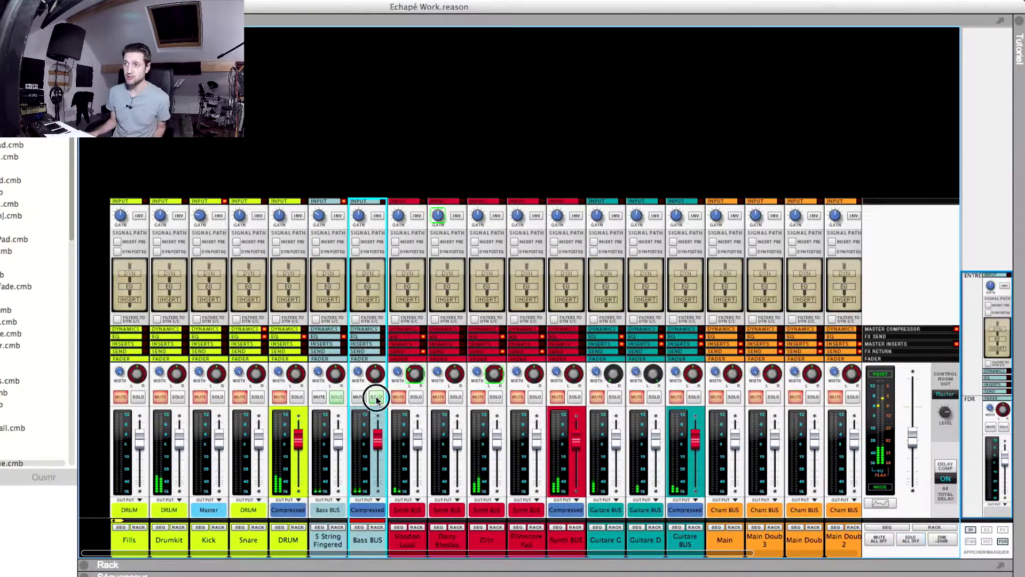
left_click(377, 398)
Solo the first synth channel, raise its input gain to 6.86 dB, and end its solo.
left_click(416, 398)
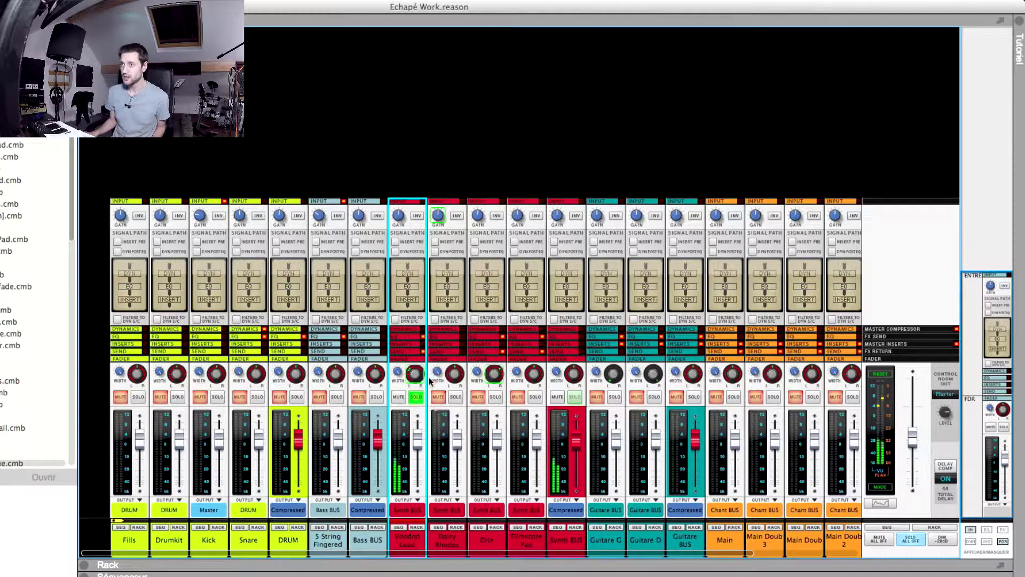
left_click_drag(403, 223, 400, 212)
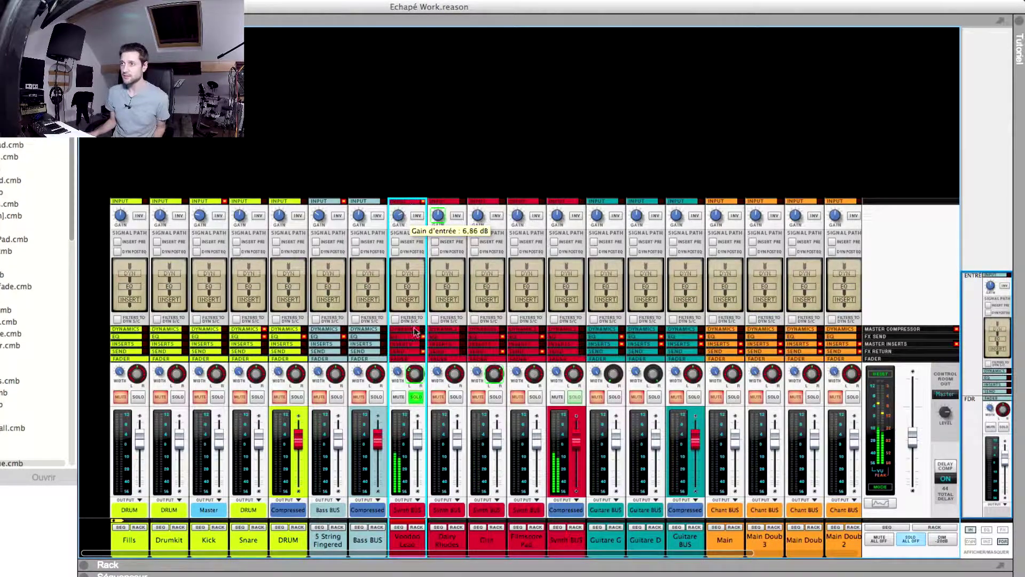
left_click(416, 398)
Solo the Rhodes channel, lower its level fader as a trial, and reset the fader to 0 dB.
left_click(456, 397)
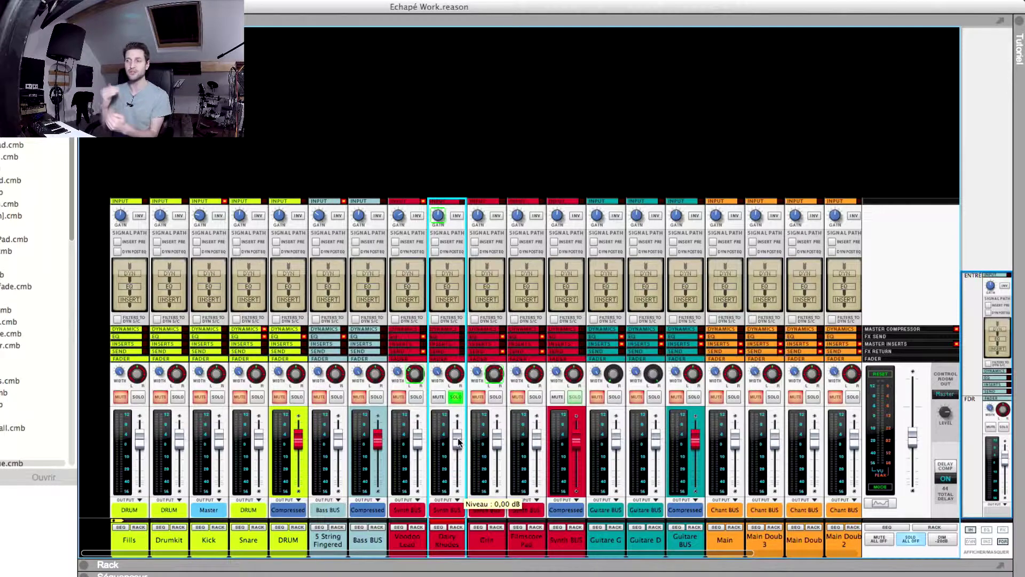
left_click_drag(458, 439, 461, 463)
left_click(458, 456, "super")
Solo the third synth channel, raise its input gain, and end its solo.
left_click(495, 397)
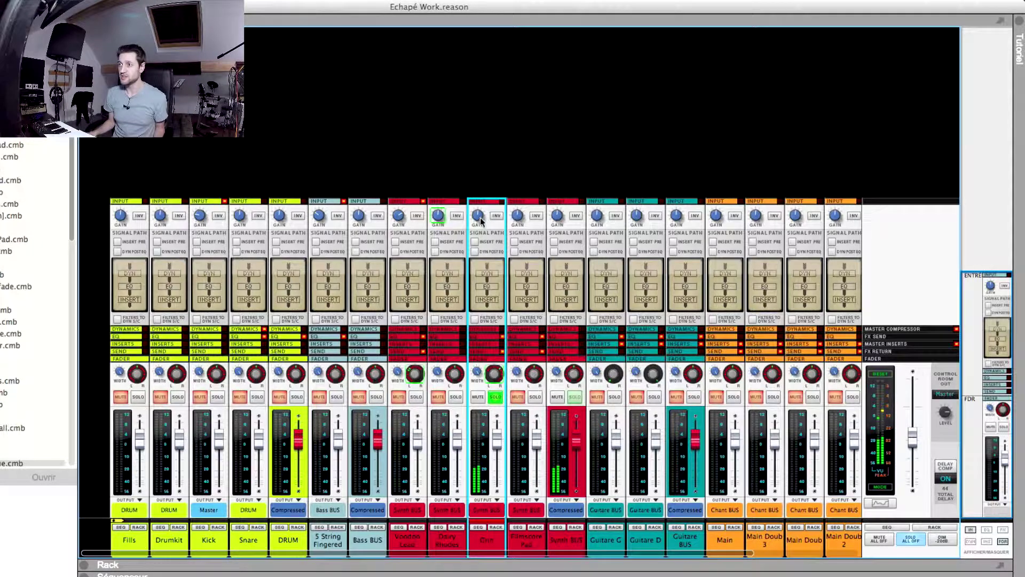
mouse_move(481, 213)
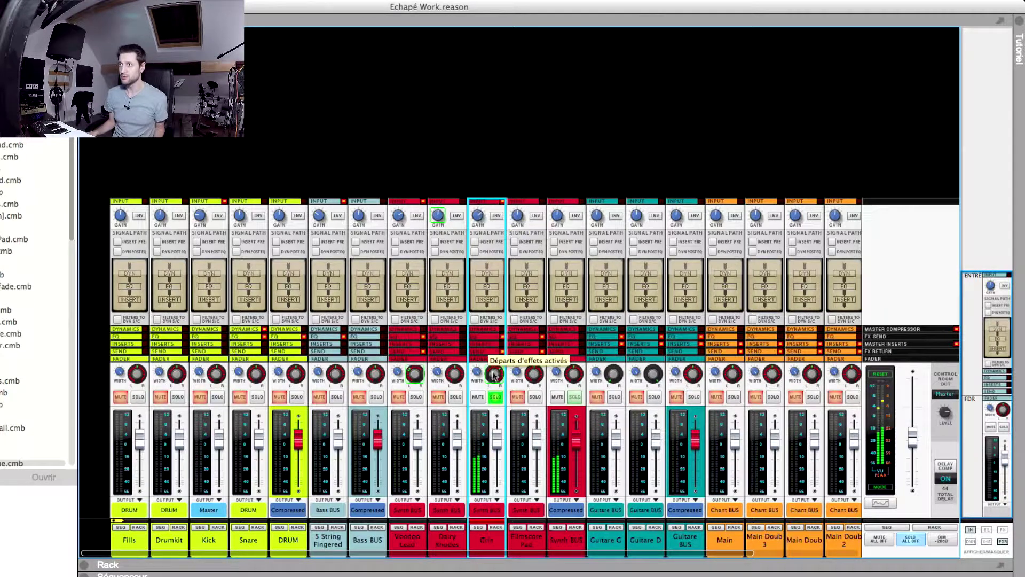
left_click(496, 397)
Audition the Pad channel in solo and lower the soloed Synth BUS's input gain to about -3.43 dB.
left_click(536, 397)
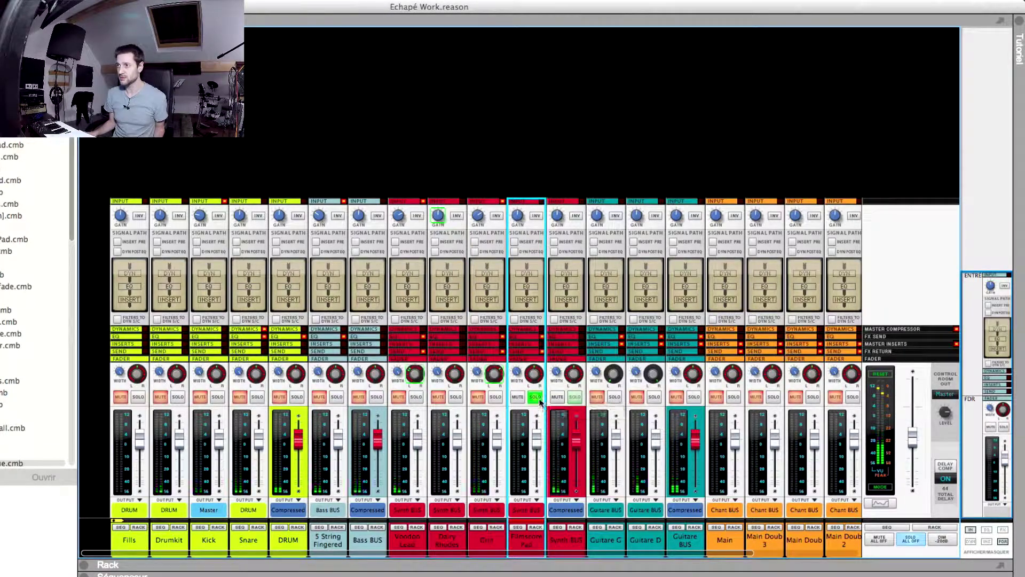
left_click(575, 397)
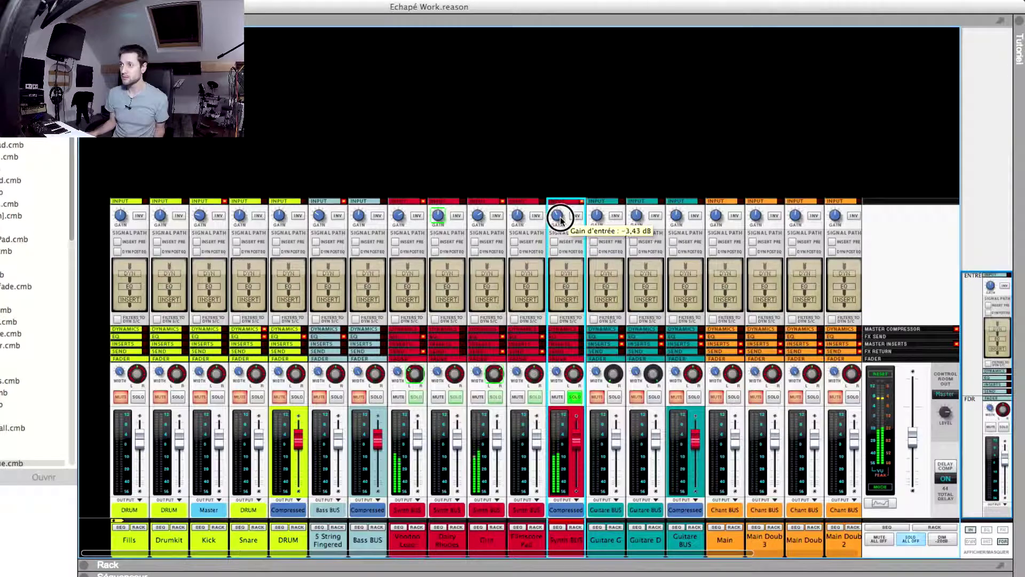
left_click(575, 396)
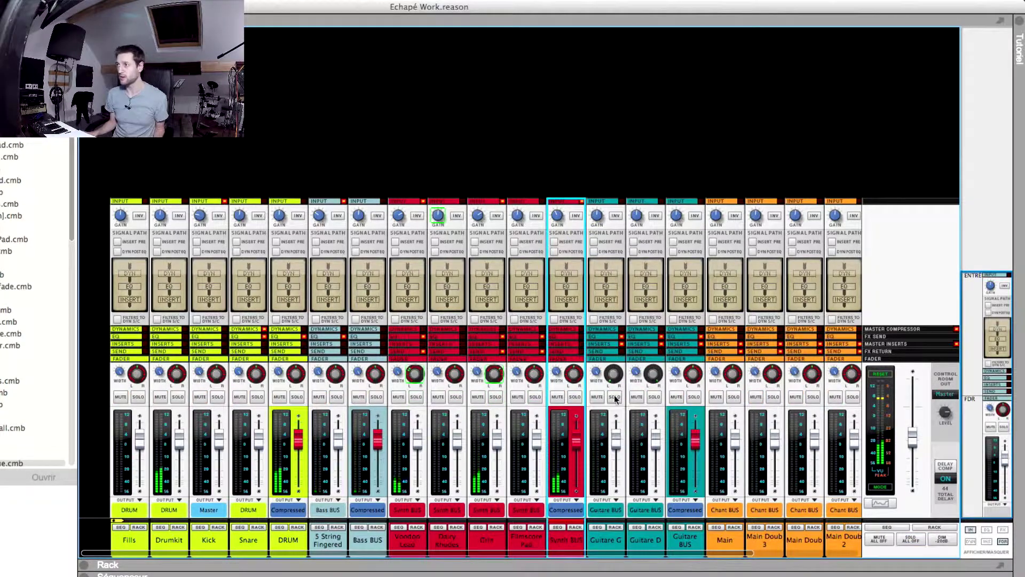
Solo the Guitare BUS, lower its input gain to about -9.14 dB, and end its solo.
left_click(686, 390)
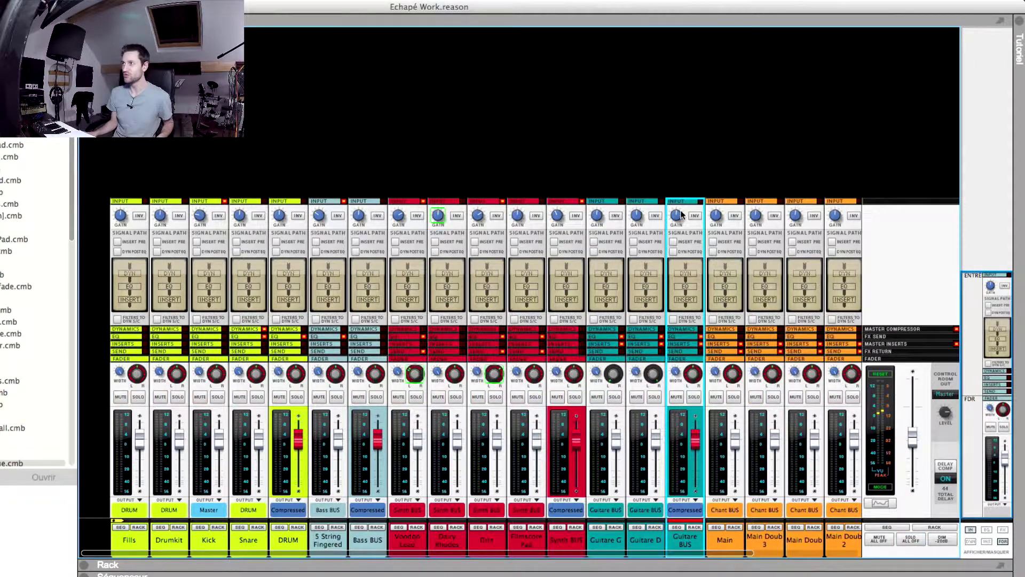
left_click(693, 396)
left_click_drag(674, 217, 678, 227)
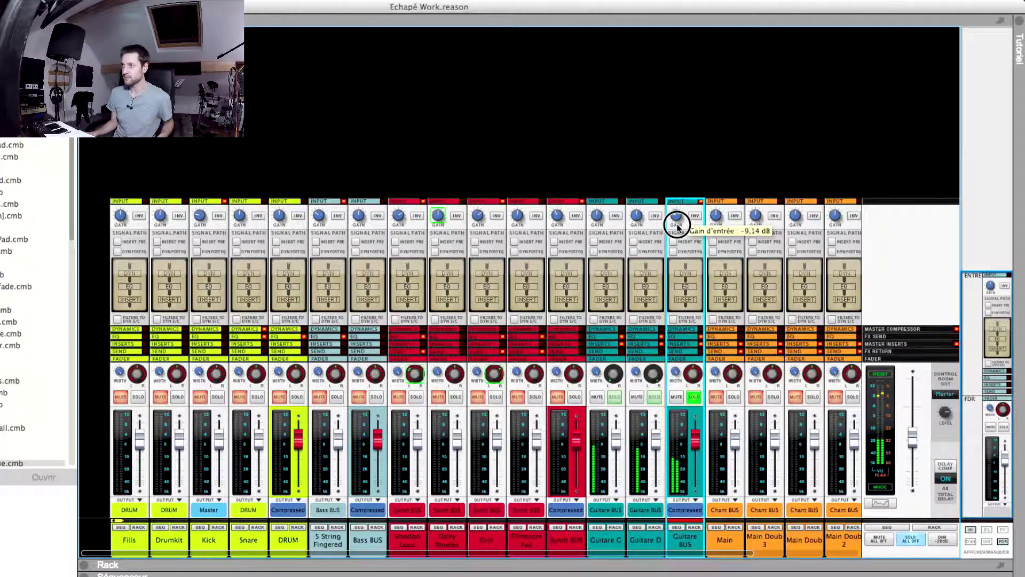
left_click(694, 397)
Solo the Main vocal channel to check its level against the Chant BUS, and end the solo.
left_click(734, 396)
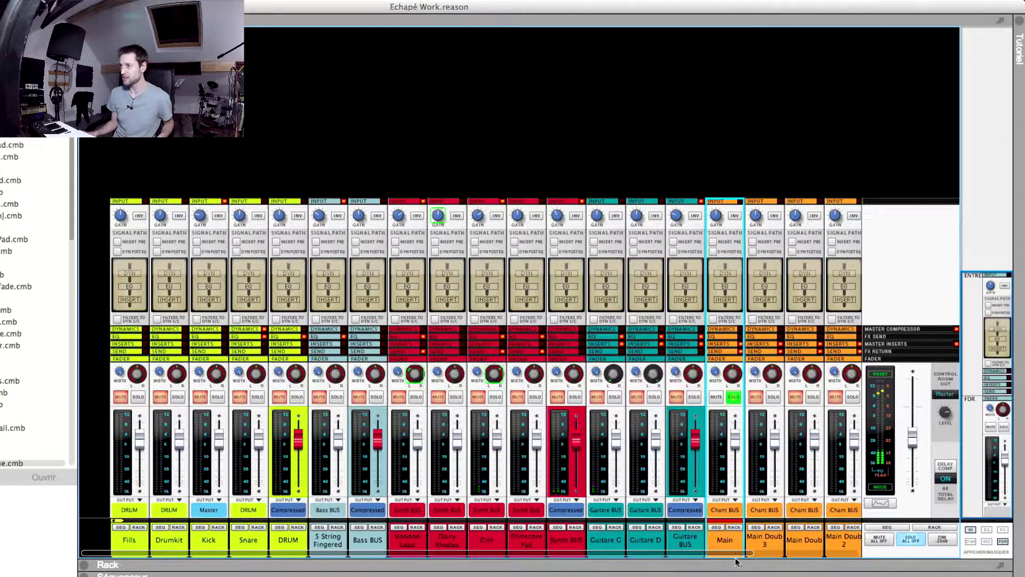
left_click_drag(739, 552, 789, 554)
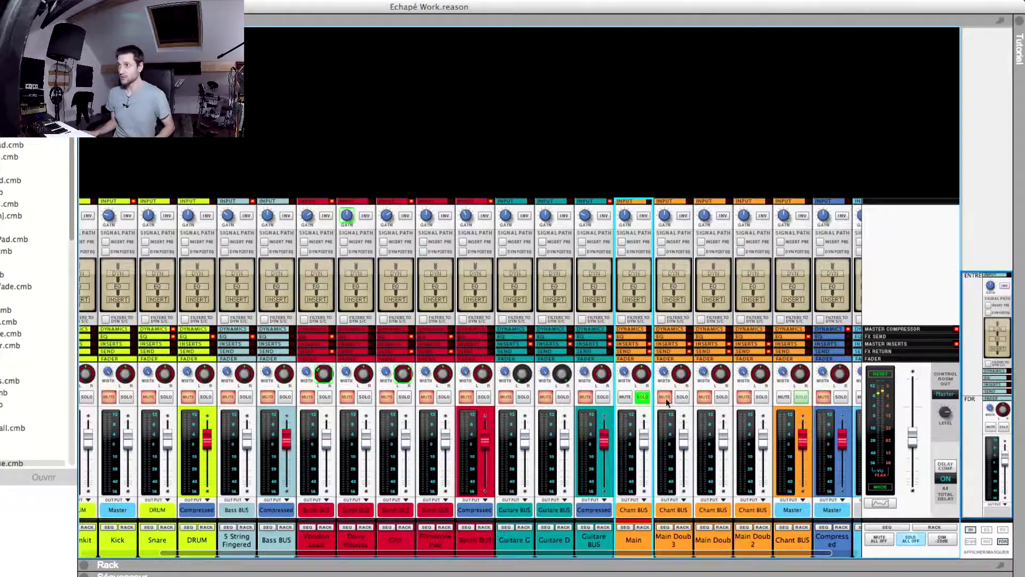
left_click(643, 397)
left_click_drag(626, 553, 419, 556)
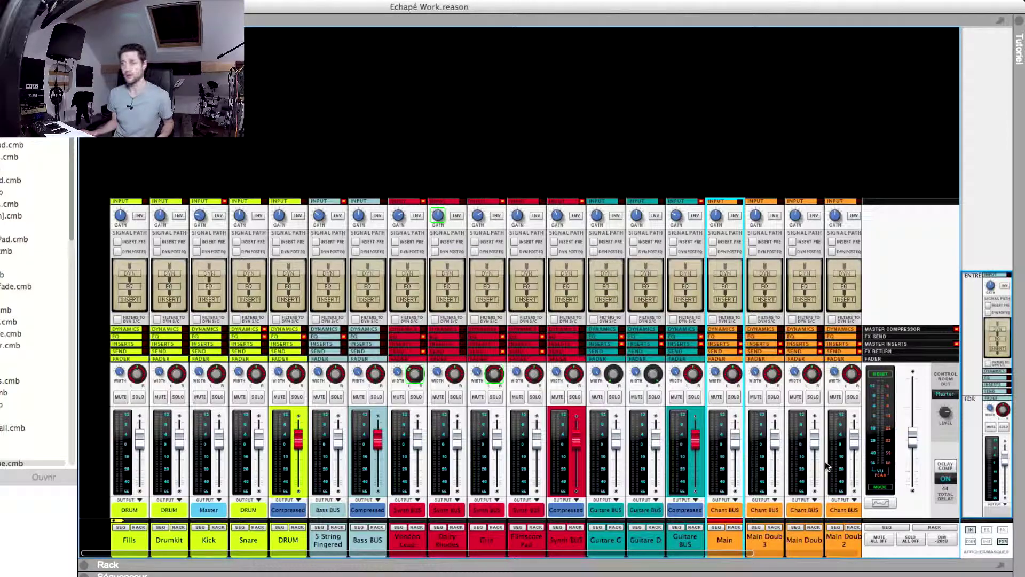
key("space")
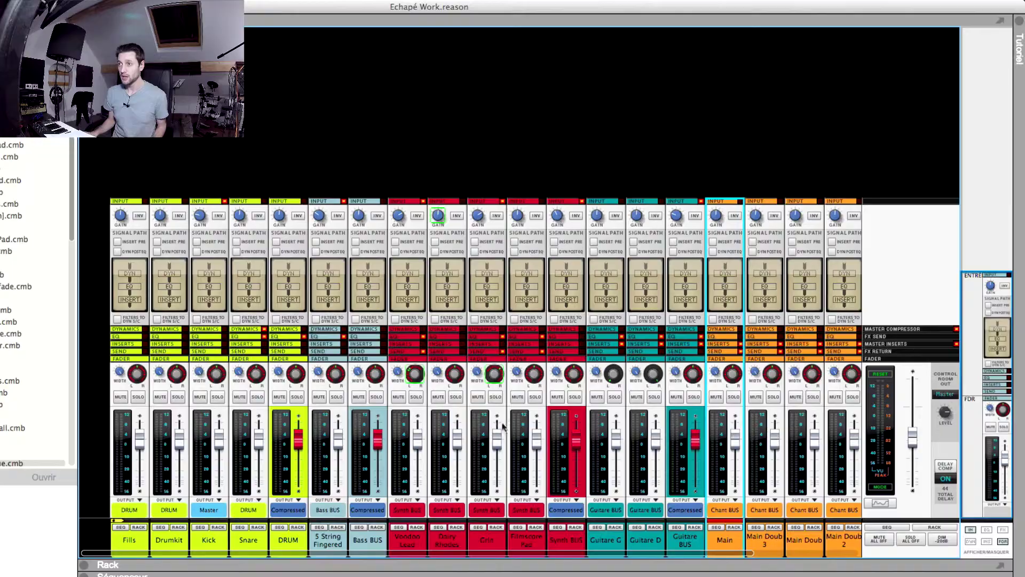
During playback, lower the third synth channel's fader, raise the Kick fader, and lower the Snare fader to about -6.41 dB.
key("space")
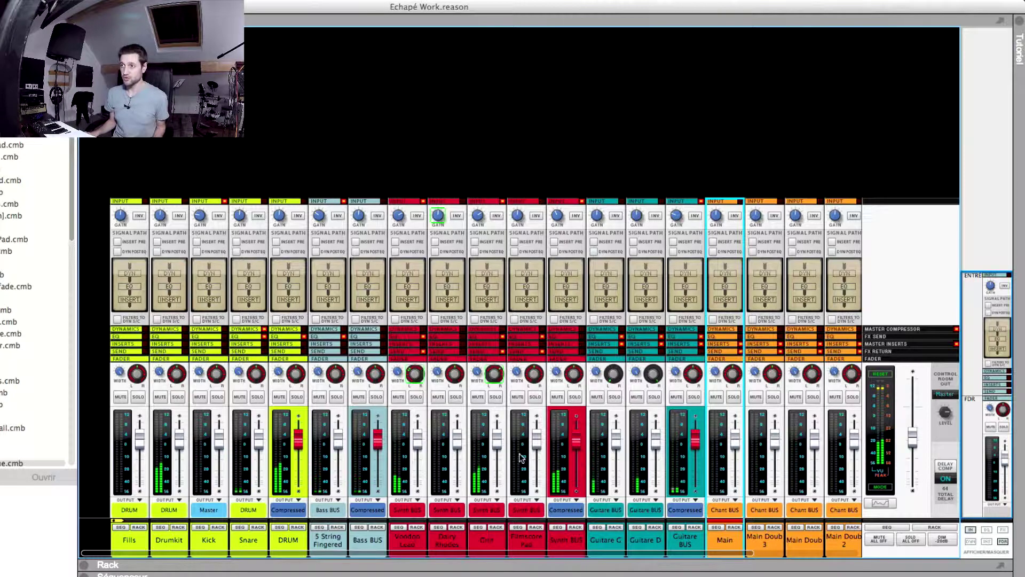
left_click_drag(498, 438, 500, 452)
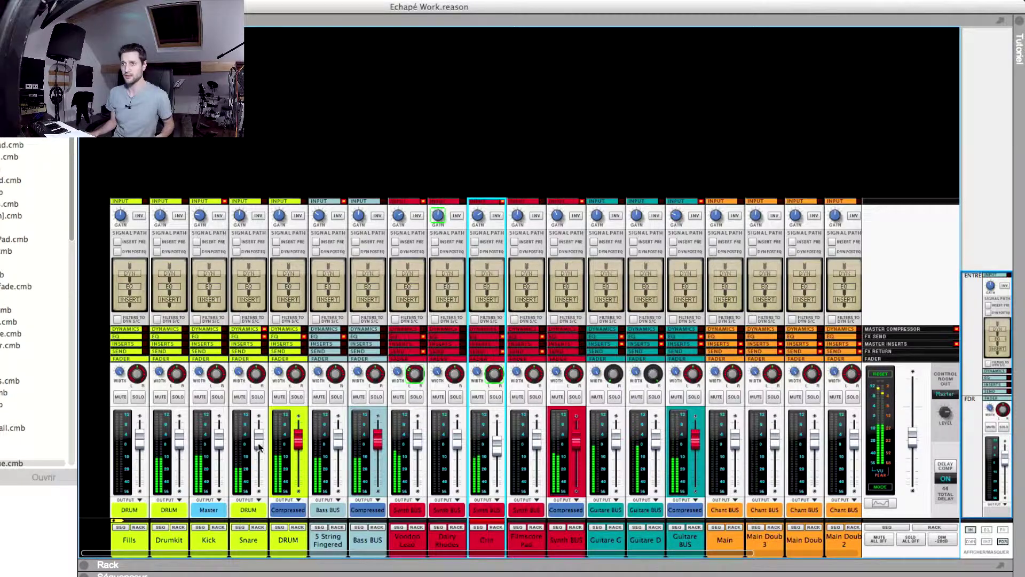
left_click_drag(259, 436, 222, 436)
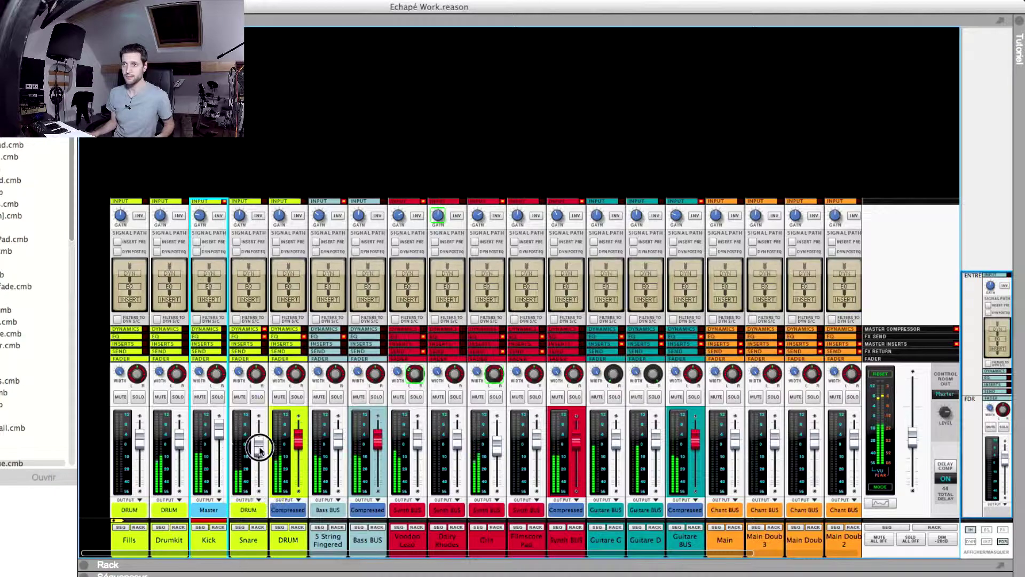
left_click_drag(260, 442, 261, 457)
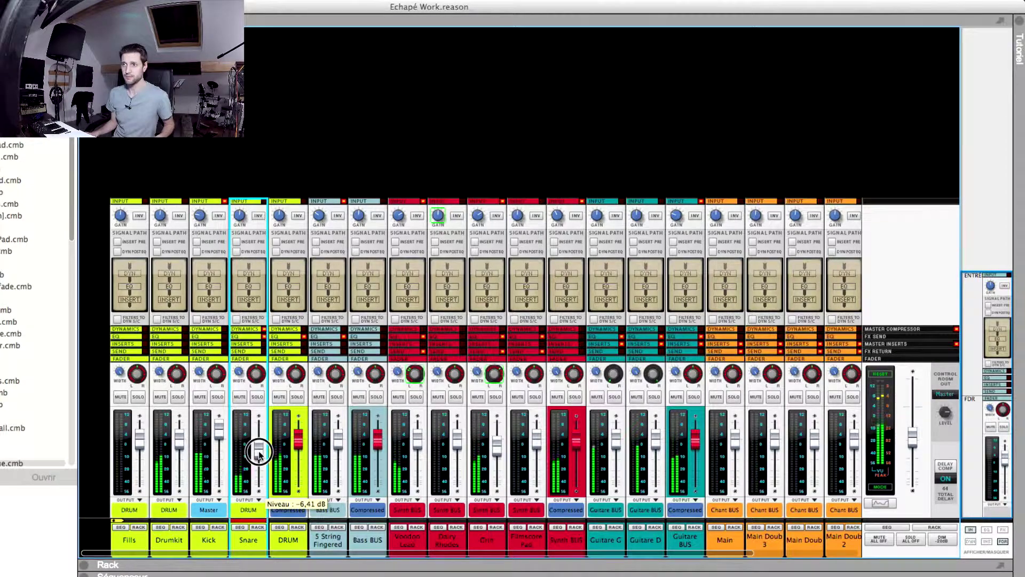
Lower the third synth channel's fader slightly further and raise the Guitare BUS fader to about 3.64 dB.
left_click_drag(496, 447, 496, 448)
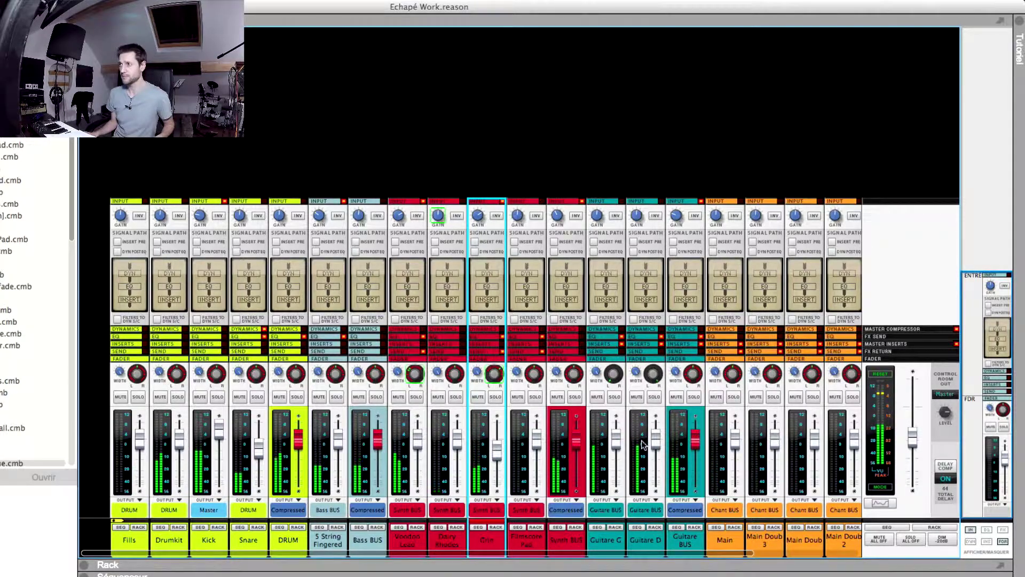
left_click(694, 438)
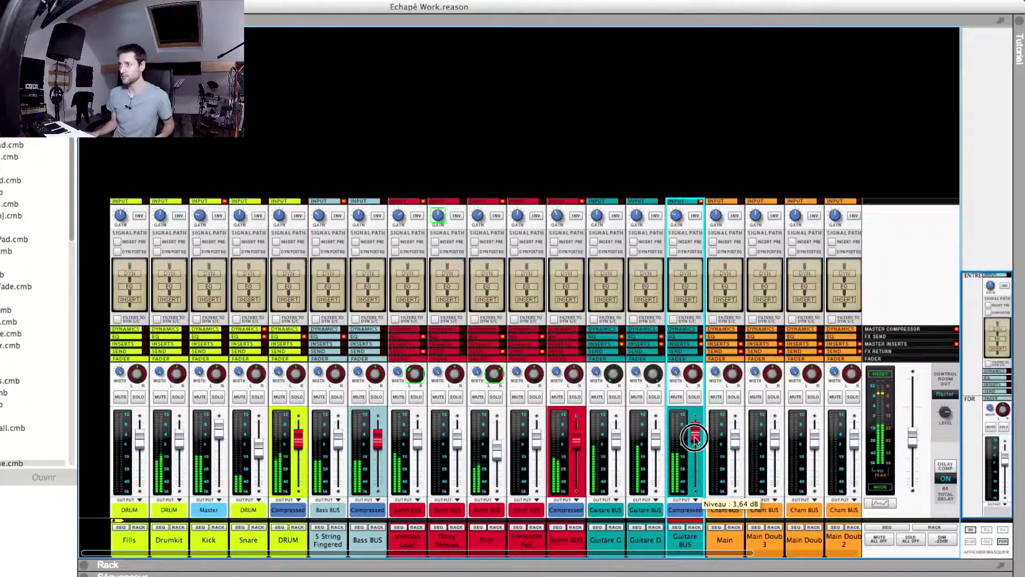